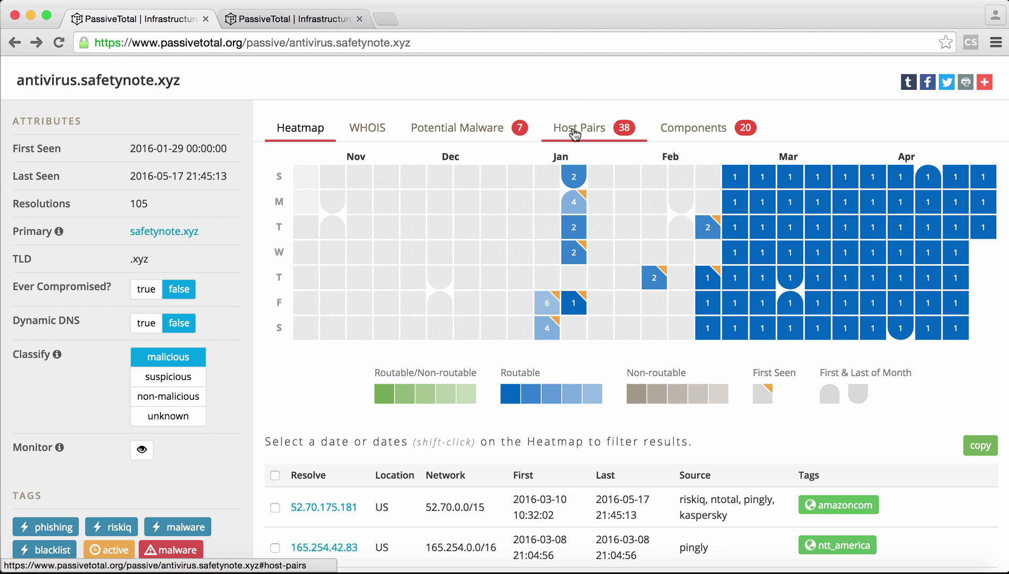
- Show antivirus.safetynote.xyz's Host Pairs list and scroll down to the adobe.om child redirect entry
{"action": "left_click", "coordinate": [574, 134]}
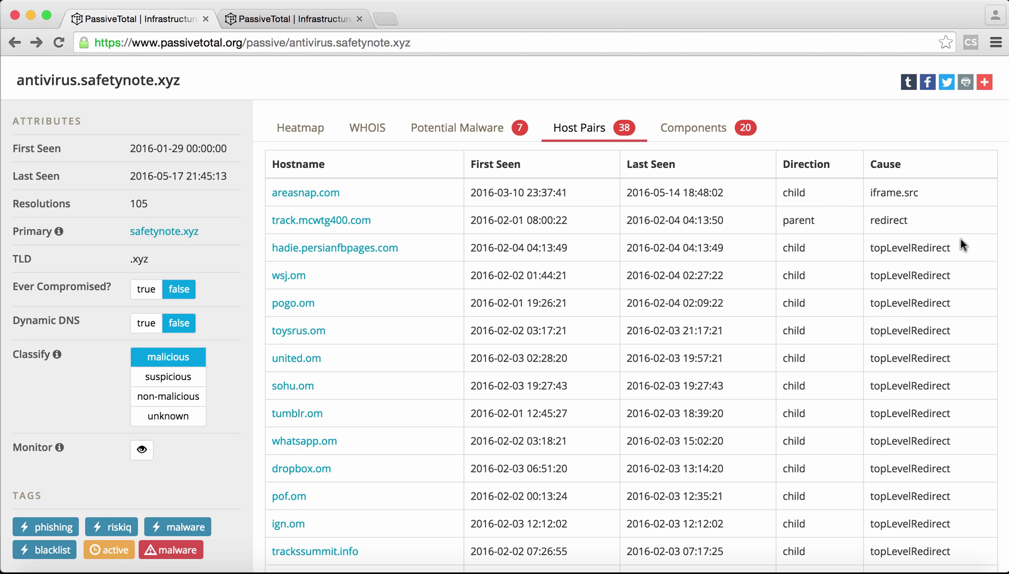
{"action": "scroll", "coordinate": [411, 384], "scroll_direction": "down", "scroll_amount": 2}
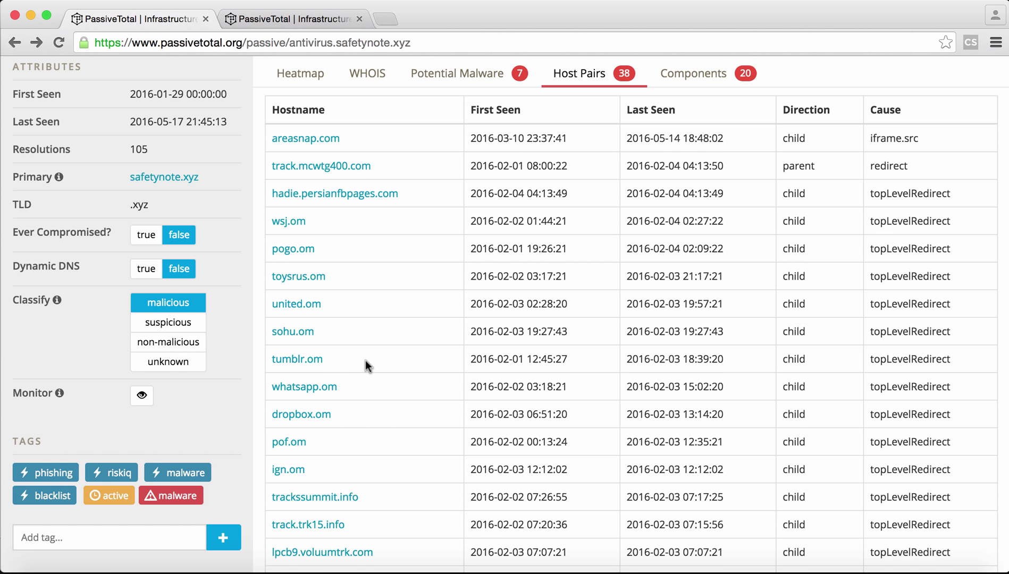
{"action": "scroll", "coordinate": [365, 358], "scroll_direction": "down", "scroll_amount": 3}
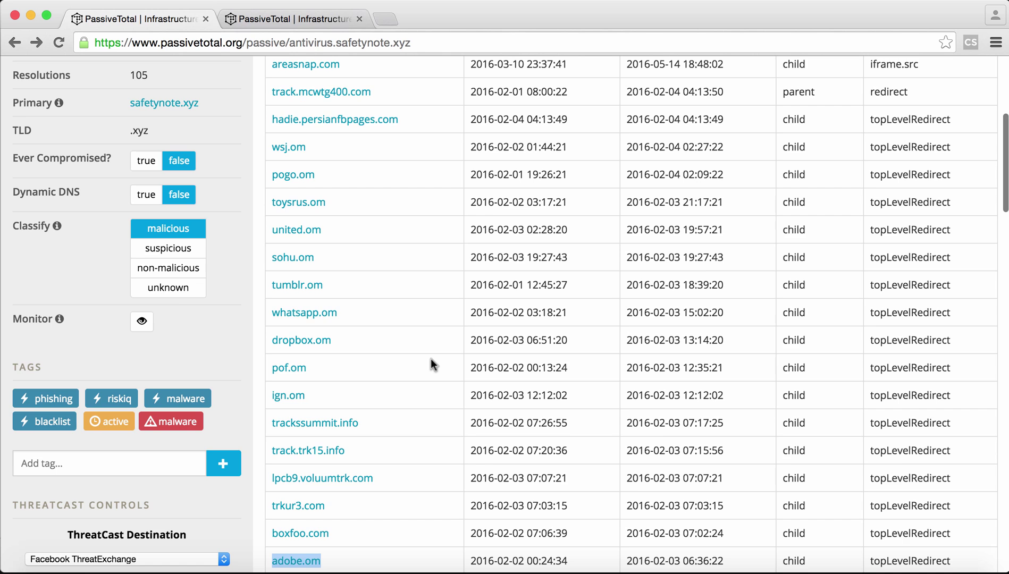
{"action": "scroll", "coordinate": [432, 362], "scroll_direction": "down", "scroll_amount": 2}
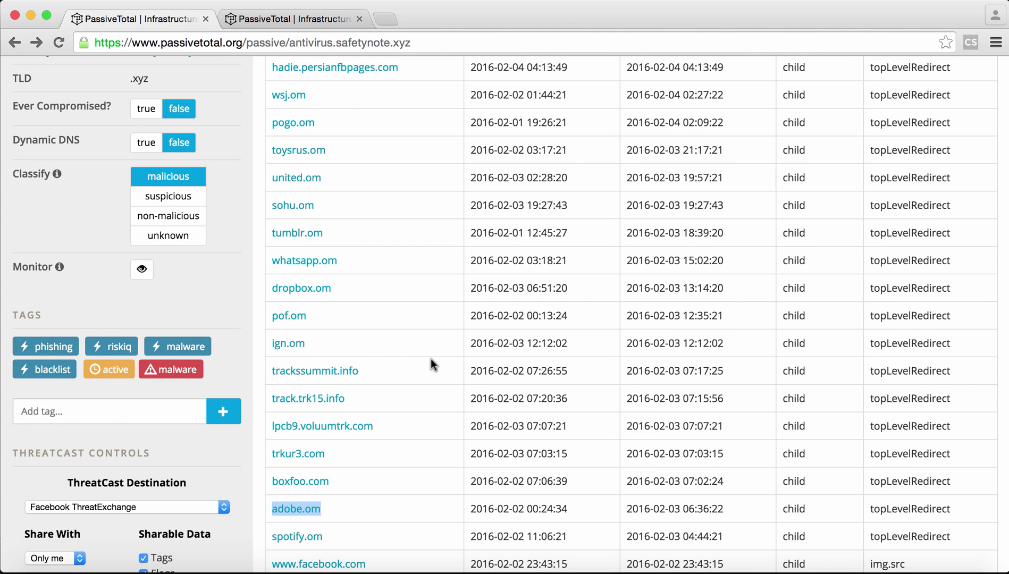
- Review adobe.om's page (8 resolutions, 53 host pairs) in a new tab, then return to the host pairs
{"action": "right_click", "coordinate": [298, 511]}
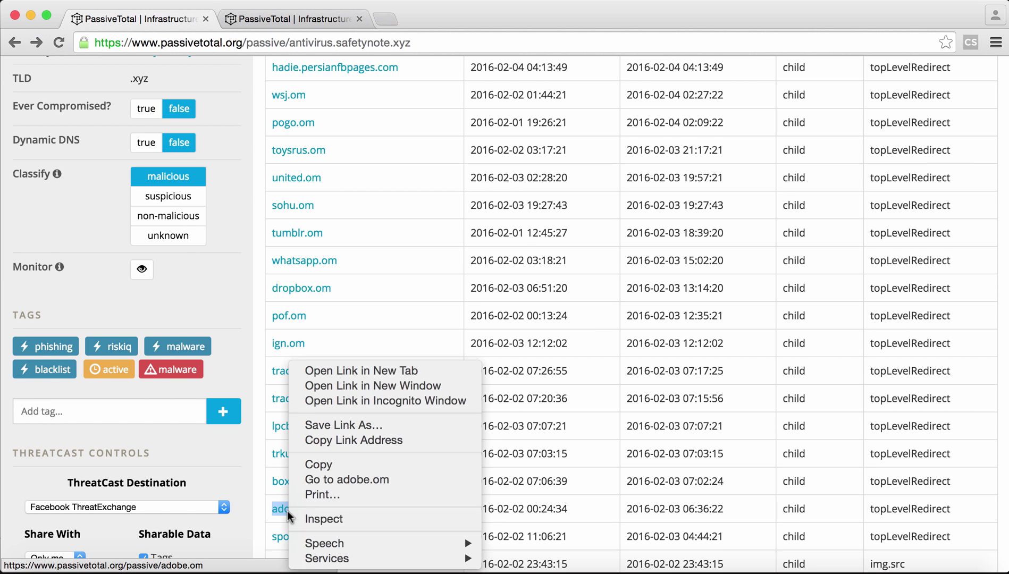
{"action": "left_click", "coordinate": [335, 370]}
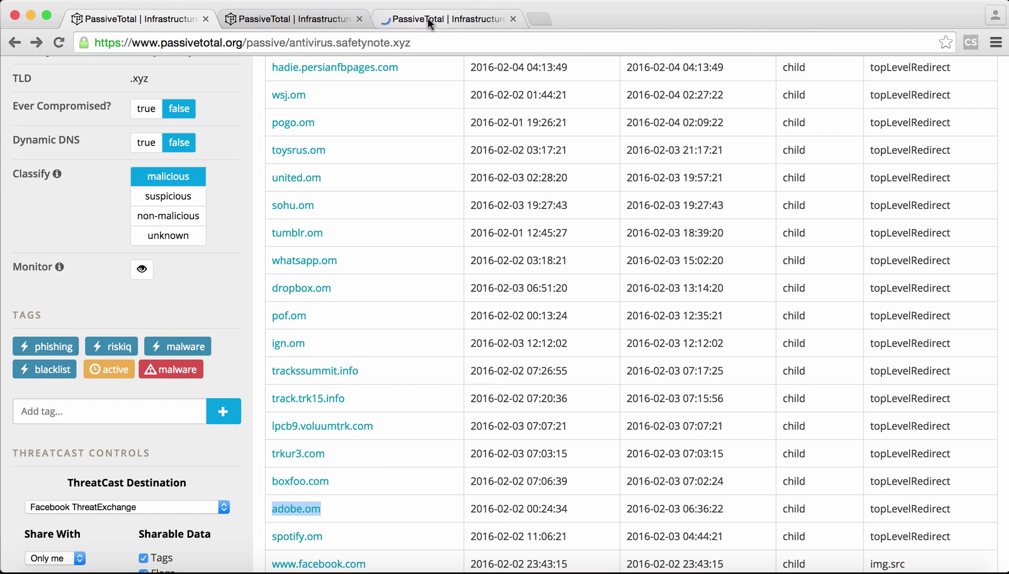
{"action": "left_click", "coordinate": [427, 18]}
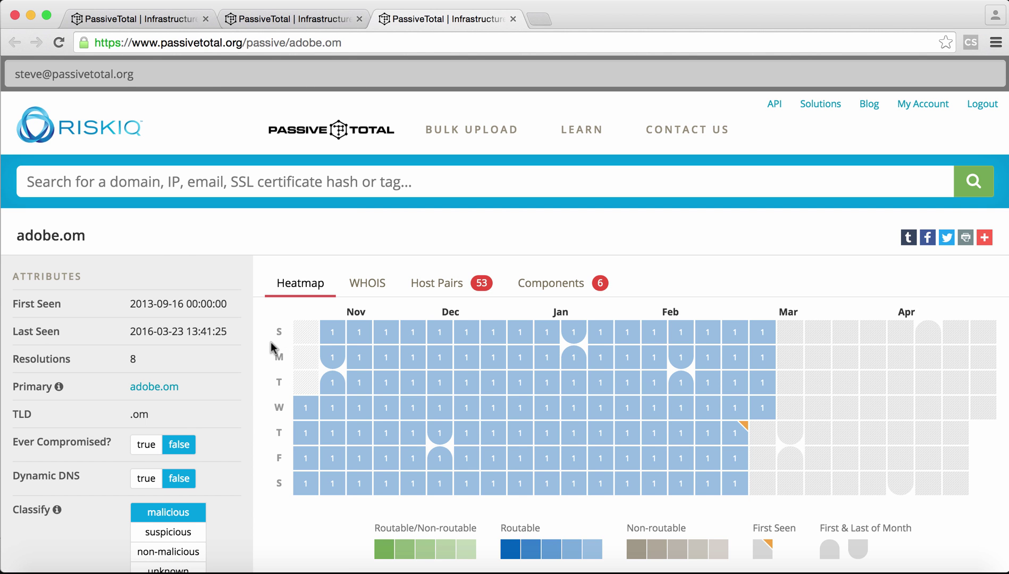
{"action": "scroll", "coordinate": [262, 354], "scroll_direction": "down", "scroll_amount": 2}
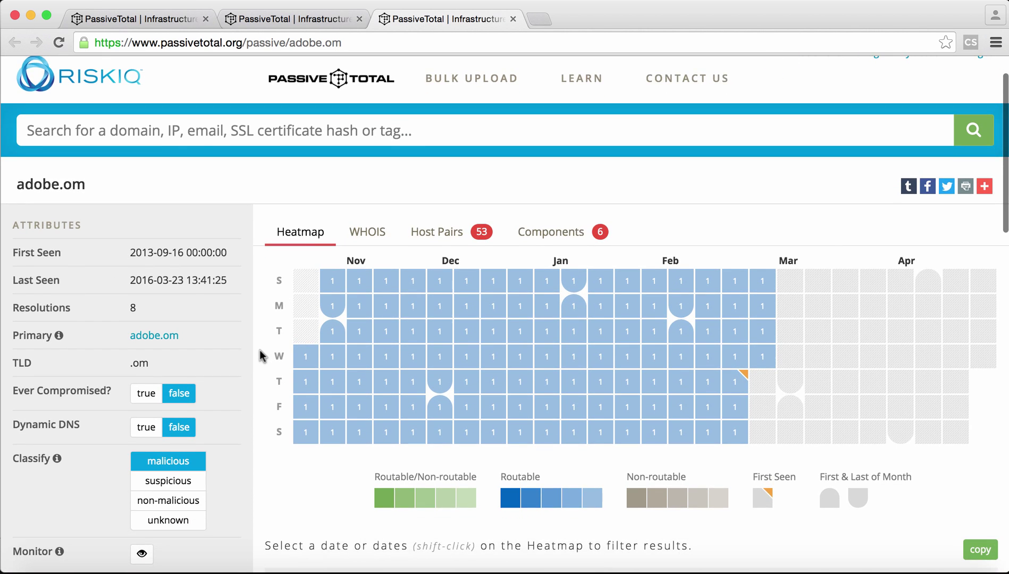
{"action": "scroll", "coordinate": [261, 355], "scroll_direction": "down", "scroll_amount": 1}
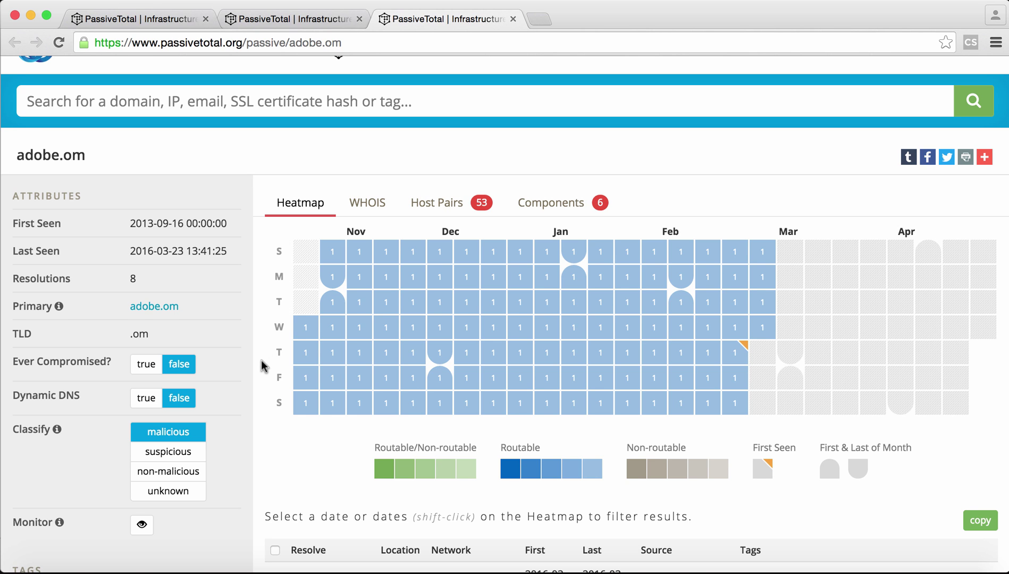
{"action": "scroll", "coordinate": [263, 367], "scroll_direction": "down", "scroll_amount": 4}
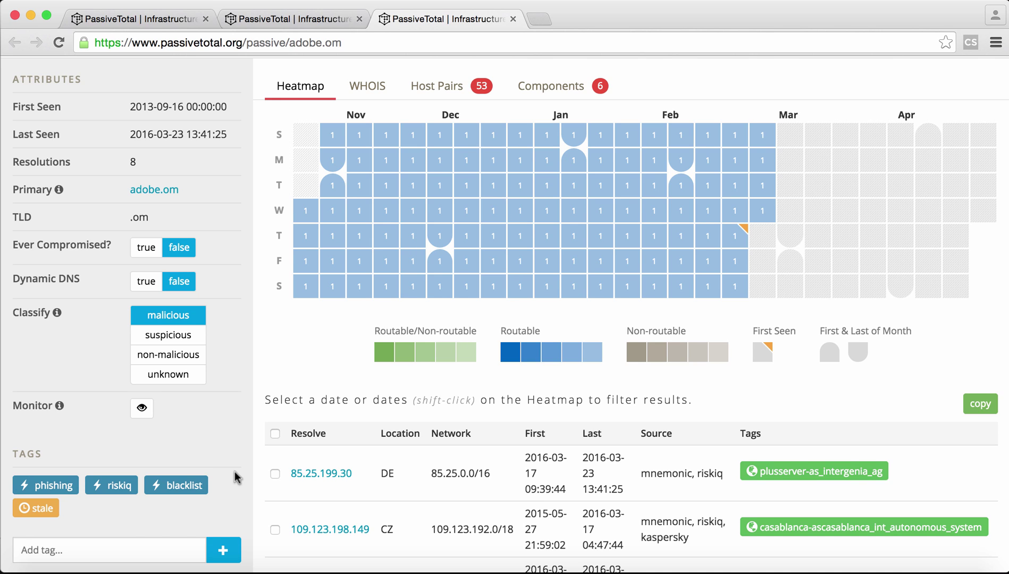
{"action": "left_click", "coordinate": [160, 23]}
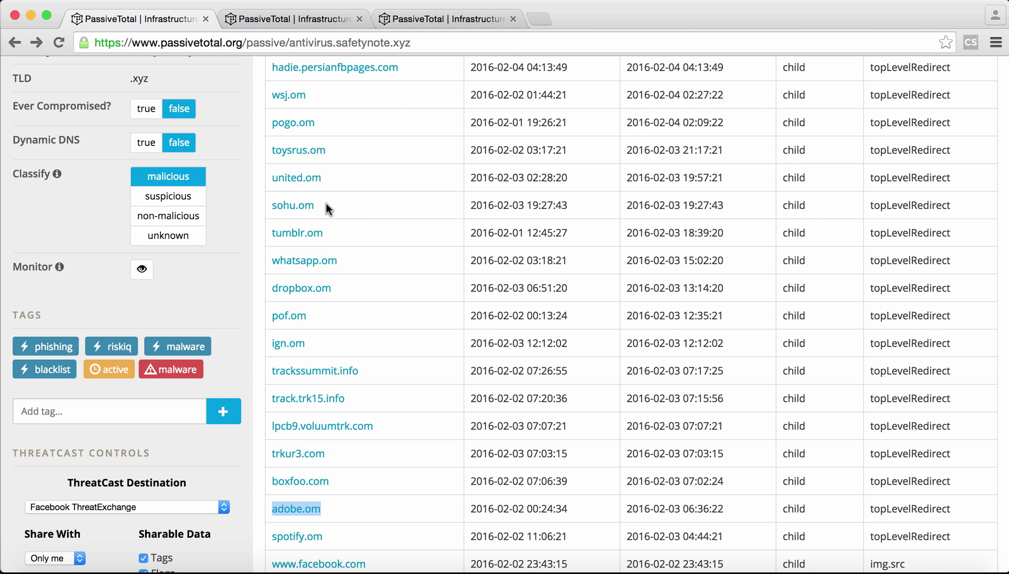
{"action": "scroll", "coordinate": [377, 233], "scroll_direction": "up", "scroll_amount": 3}
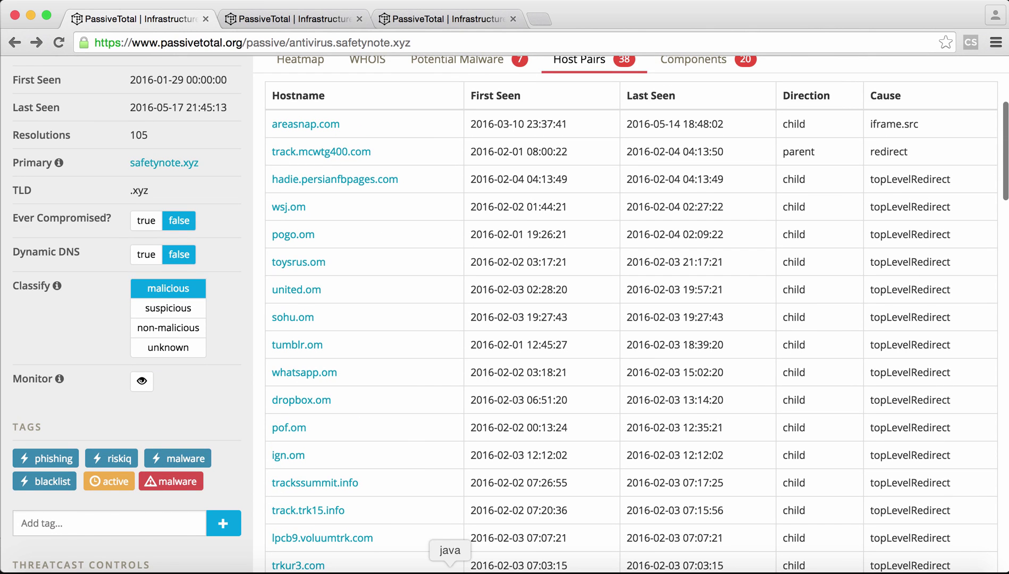
- Switch to Maltego's Host Pair Demo graph and browse transforms for the antivirus.safetynote.xyz entity
{"action": "left_click", "coordinate": [450, 568]}
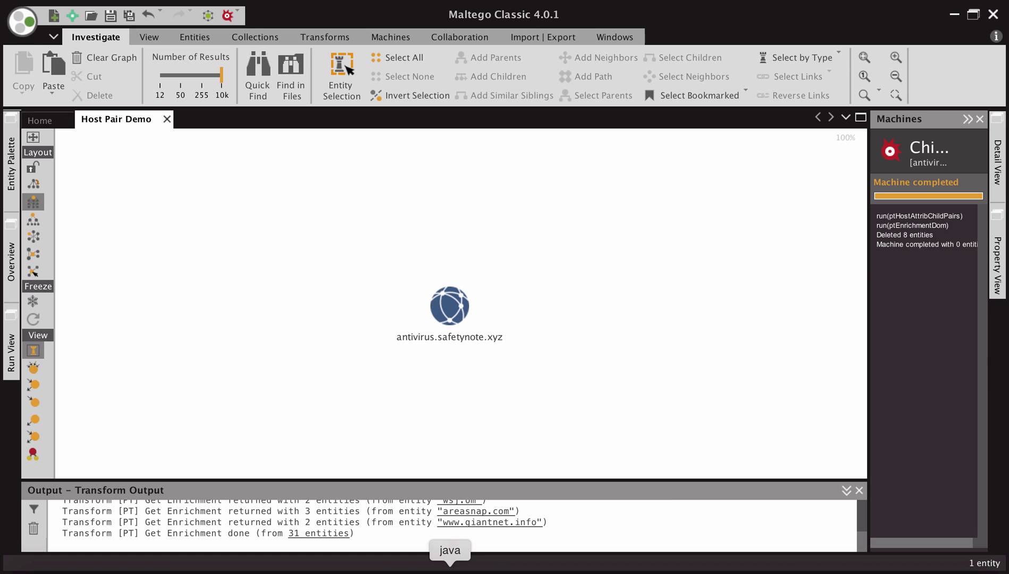
{"action": "left_click", "coordinate": [443, 337]}
{"action": "right_click", "coordinate": [443, 338]}
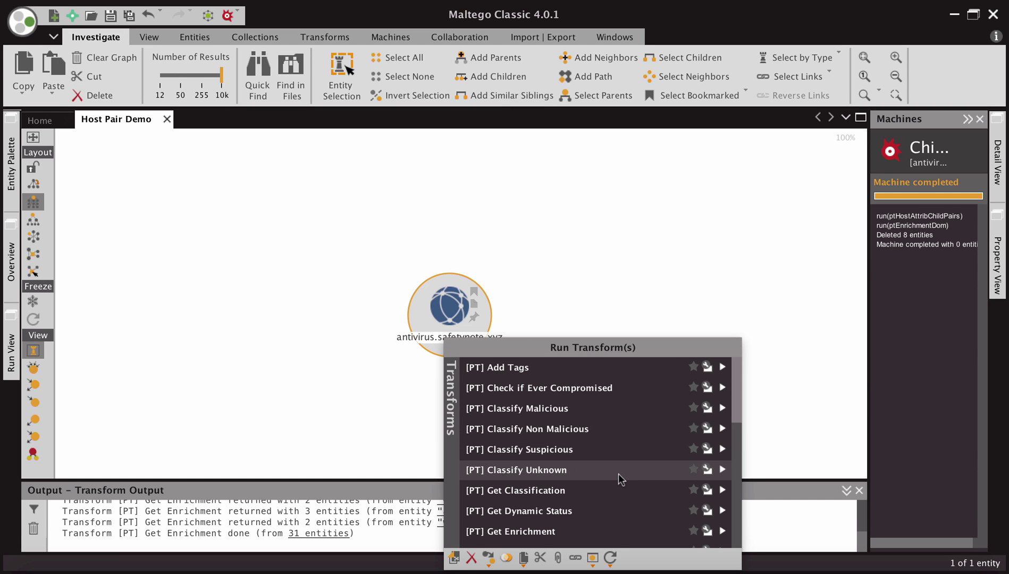
{"action": "scroll", "coordinate": [618, 475], "scroll_direction": "down", "scroll_amount": 2}
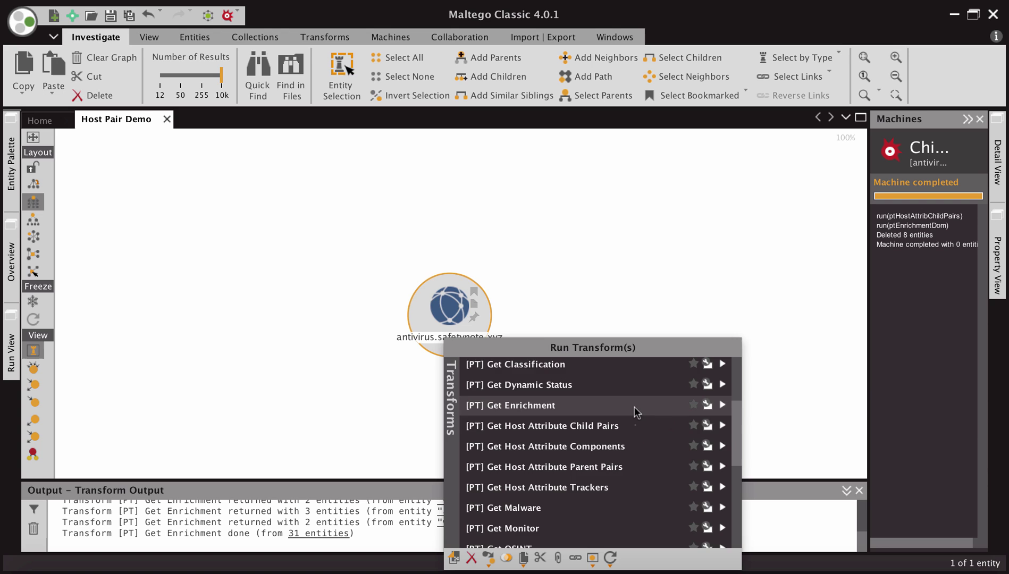
{"action": "scroll", "coordinate": [633, 407], "scroll_direction": "up", "scroll_amount": 1}
{"action": "scroll", "coordinate": [633, 413], "scroll_direction": "up", "scroll_amount": 1}
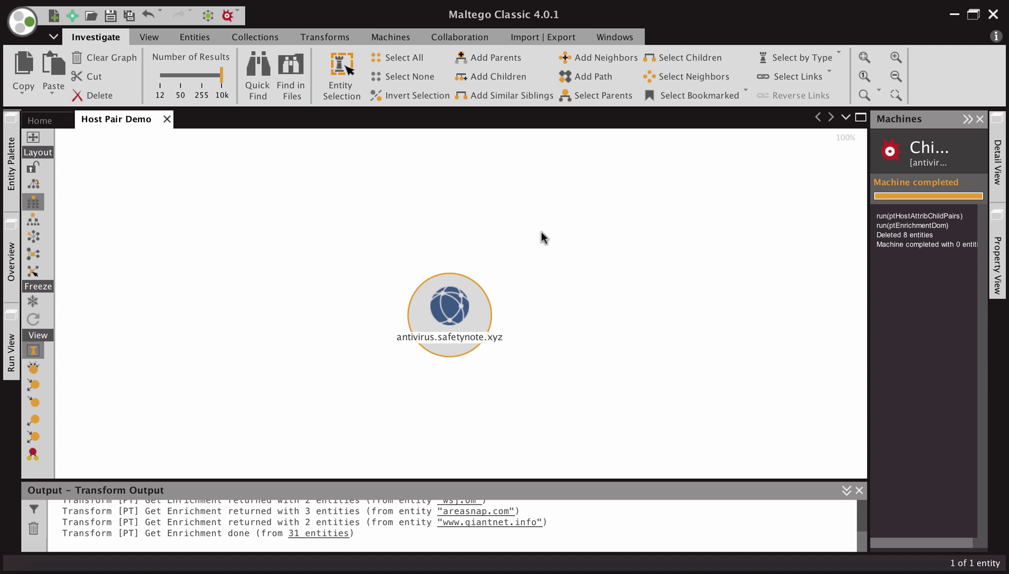
- Run Parent Pair Enrichment on antivirus.safetynote.xyz and arrange the resulting graph in a block layout
{"action": "left_click", "coordinate": [9, 333]}
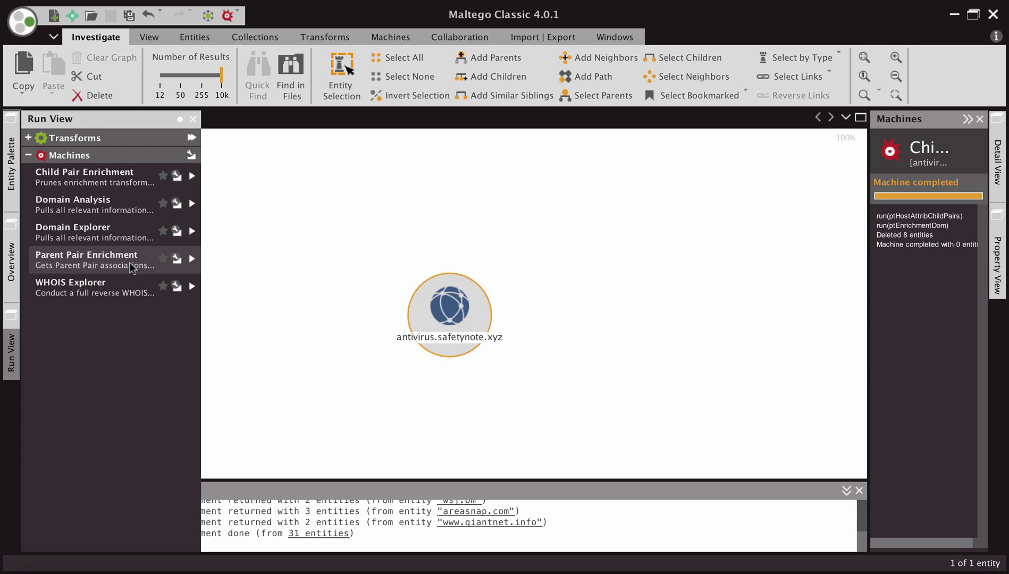
{"action": "left_click", "coordinate": [192, 259]}
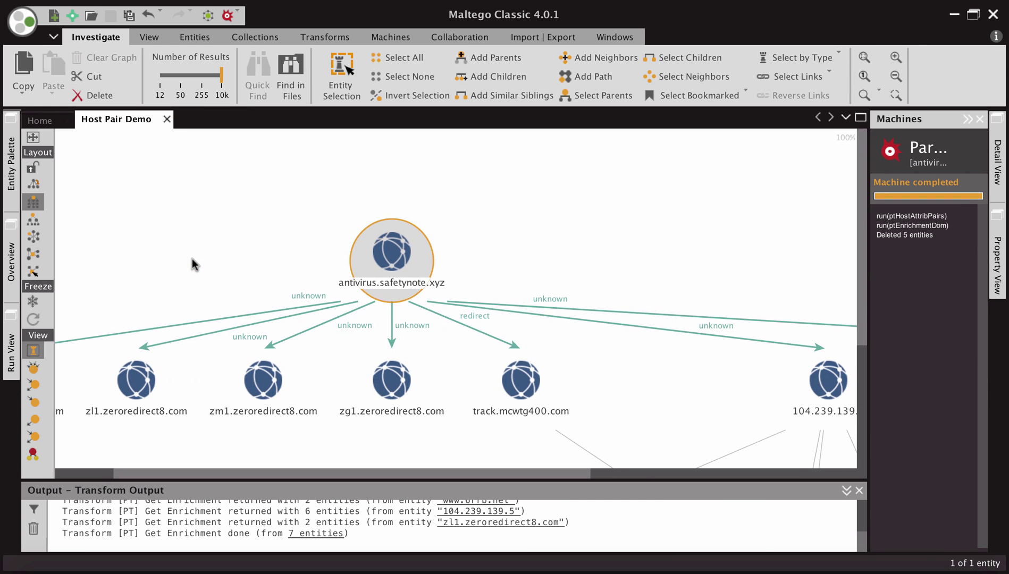
{"action": "left_click", "coordinate": [33, 202]}
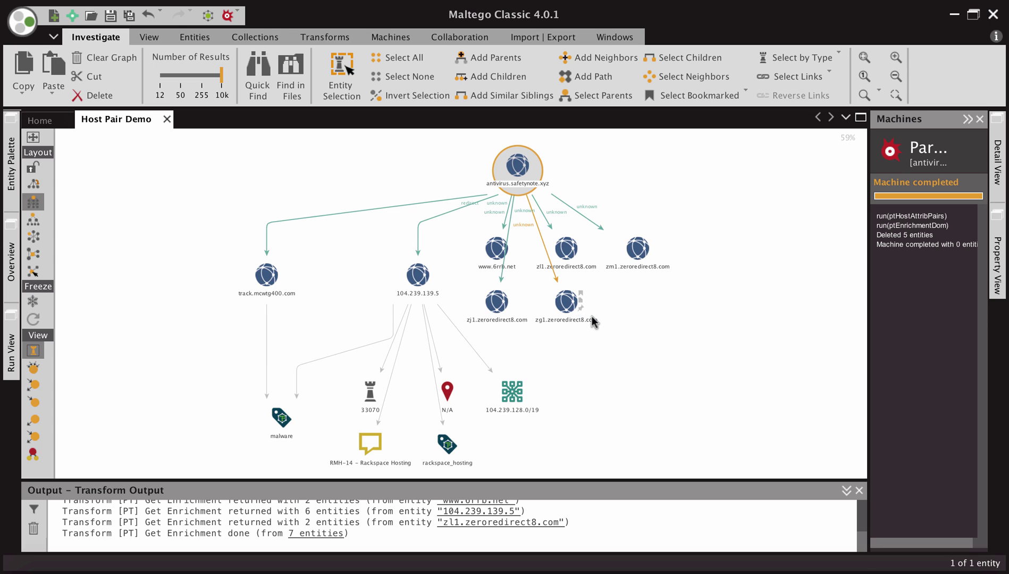
- Run Child Pair Enrichment from Machines on antivirus.safetynote.xyz, growing the graph to 48 entities
{"action": "right_click", "coordinate": [522, 192]}
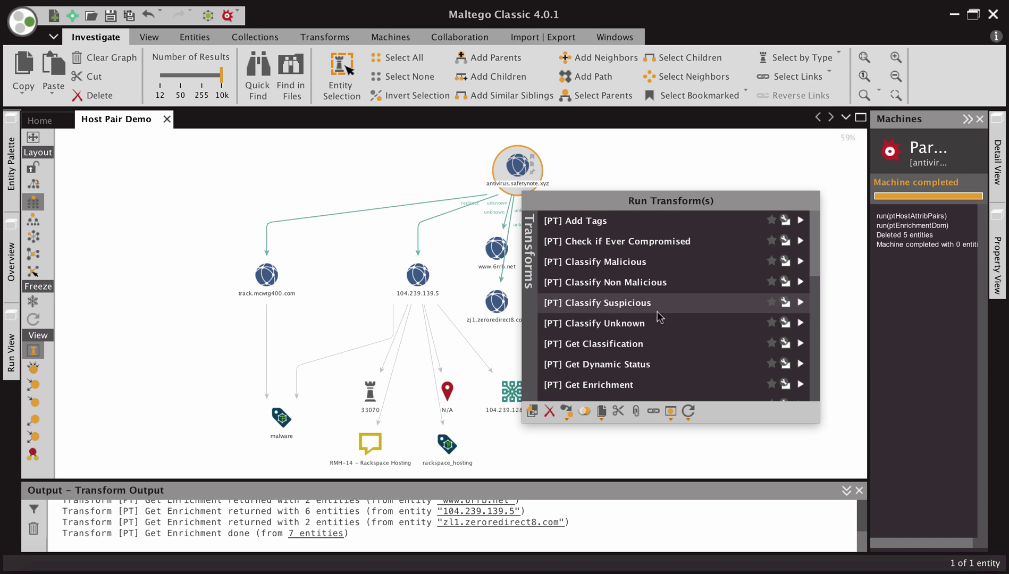
{"action": "scroll", "coordinate": [671, 323], "scroll_direction": "down", "scroll_amount": 3}
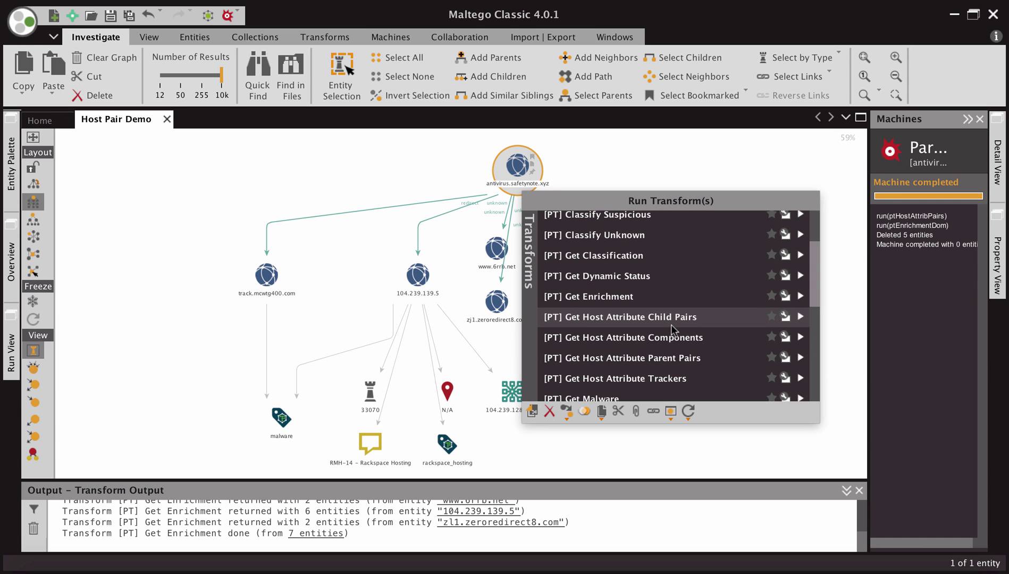
{"action": "left_click", "coordinate": [11, 358]}
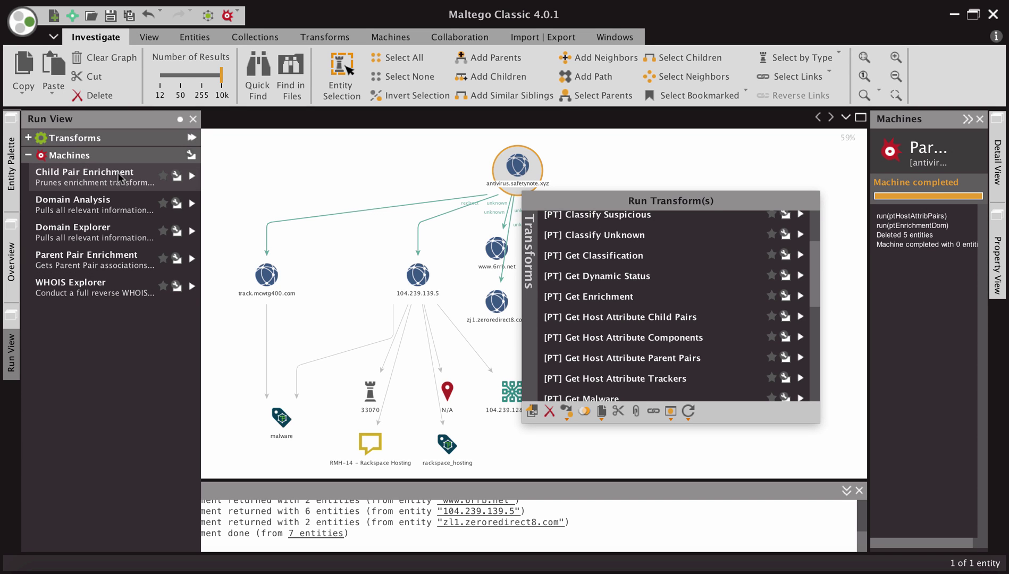
{"action": "left_click", "coordinate": [191, 178]}
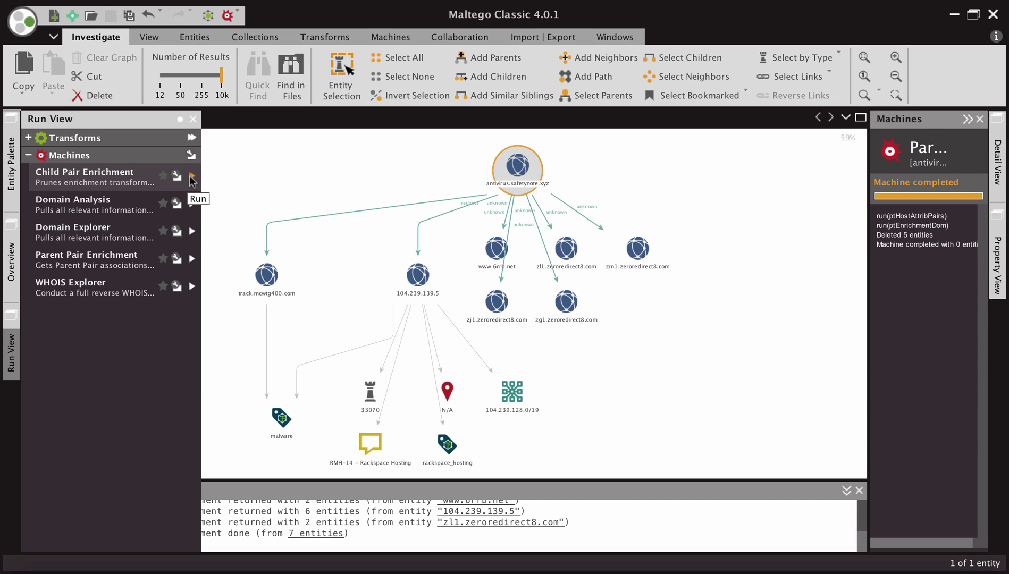
{"action": "left_click", "coordinate": [191, 178]}
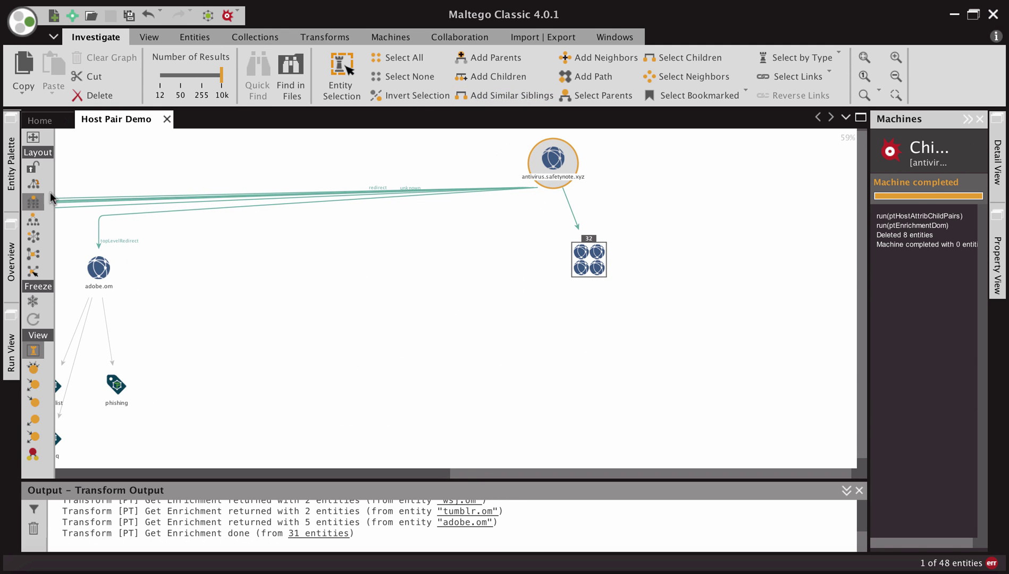
- Arrange the graph as a hierarchical tree and select the adobe.om node
{"action": "left_click", "coordinate": [31, 202]}
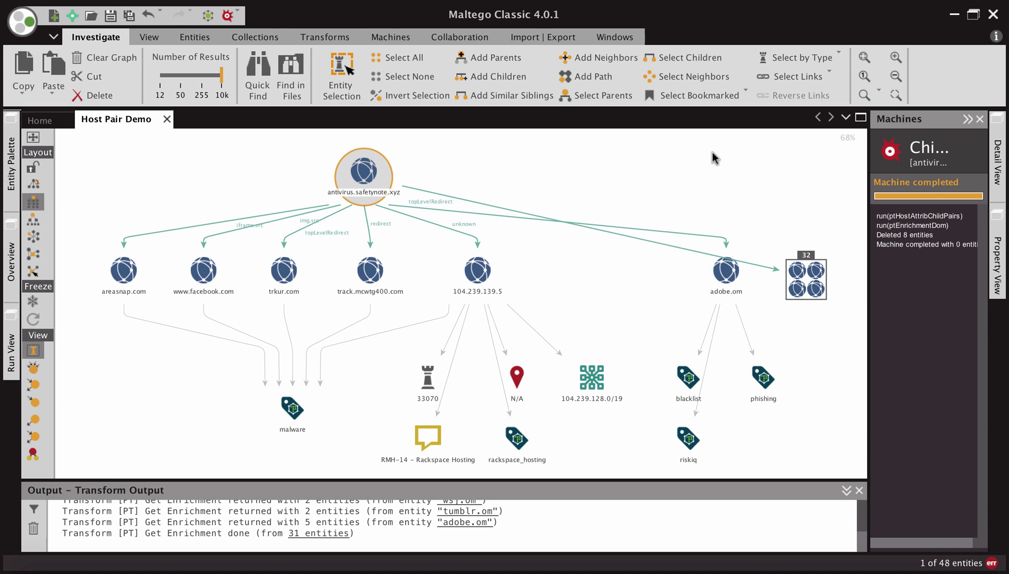
{"action": "left_click", "coordinate": [726, 276]}
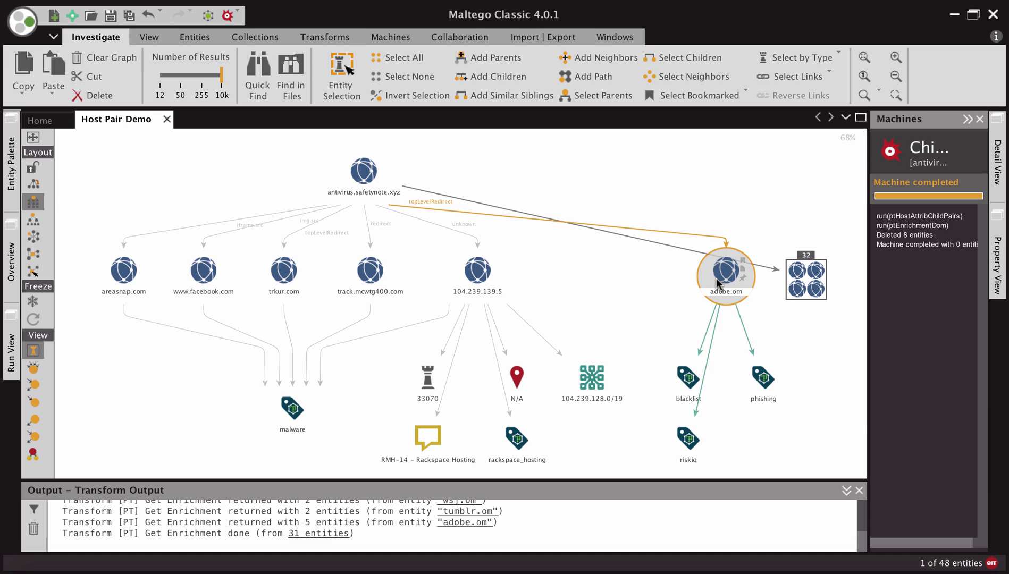
- Run Parent Pair Enrichment on adobe.om and re-arrange the 91-entity graph in a block layout
{"action": "left_click", "coordinate": [8, 353]}
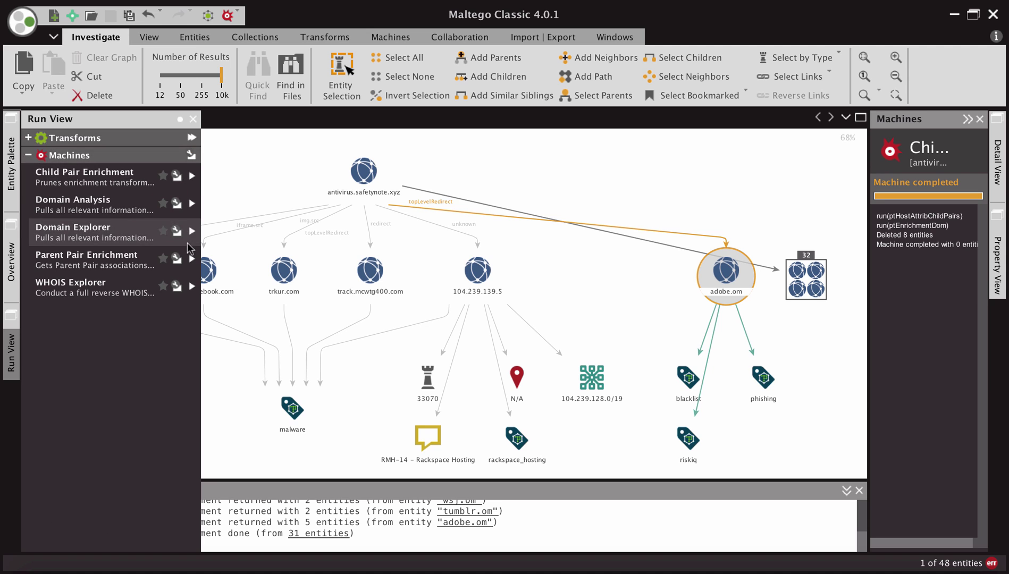
{"action": "left_click", "coordinate": [192, 259]}
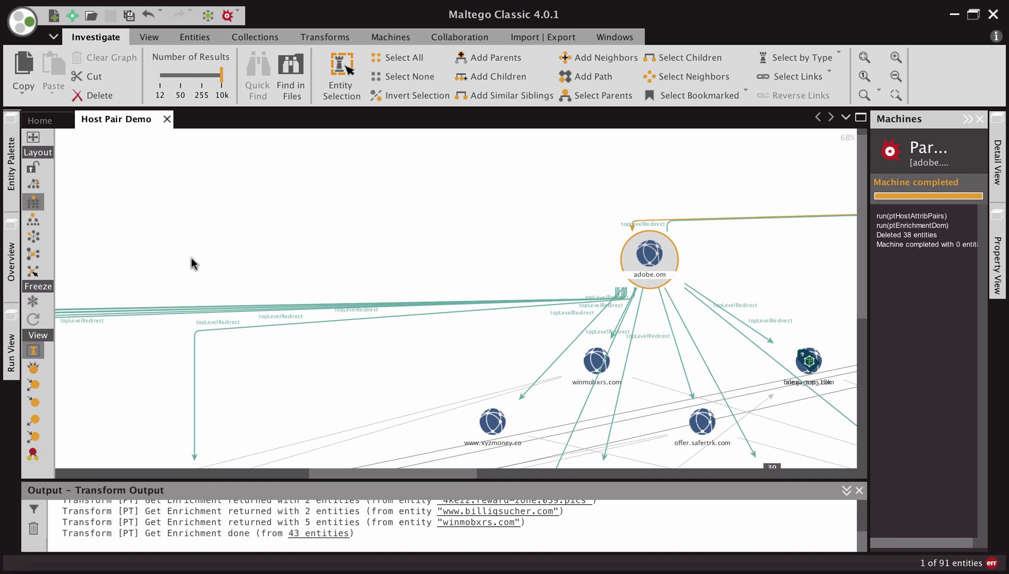
{"action": "left_click", "coordinate": [36, 202]}
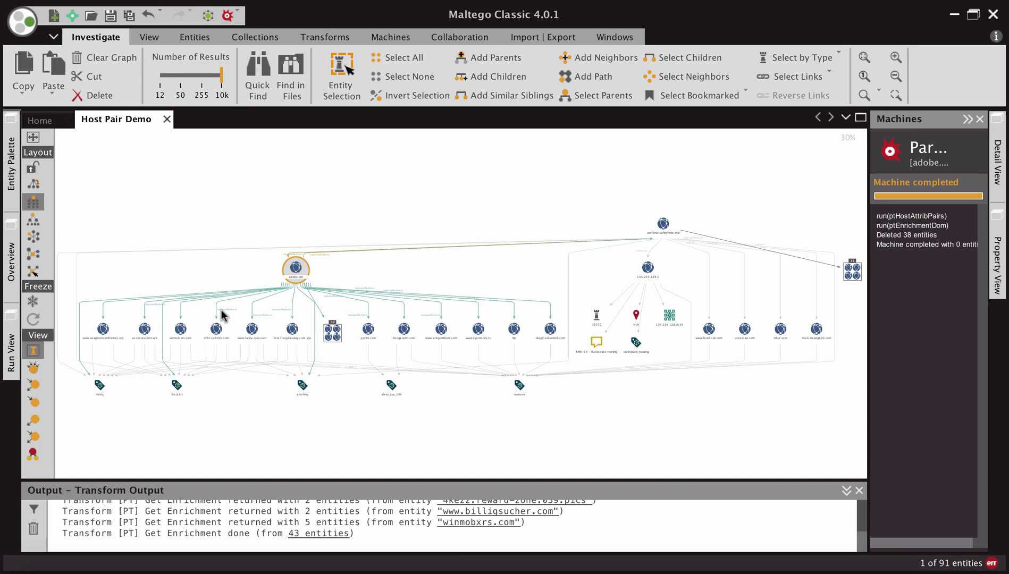
- Zoom in and pan via the Overview minimap to av.securealert.xyz and the blacklist and phishing tags
{"action": "scroll", "coordinate": [222, 314], "scroll_direction": "up", "scroll_amount": 2}
{"action": "scroll", "coordinate": [221, 315], "scroll_direction": "up", "scroll_amount": 3}
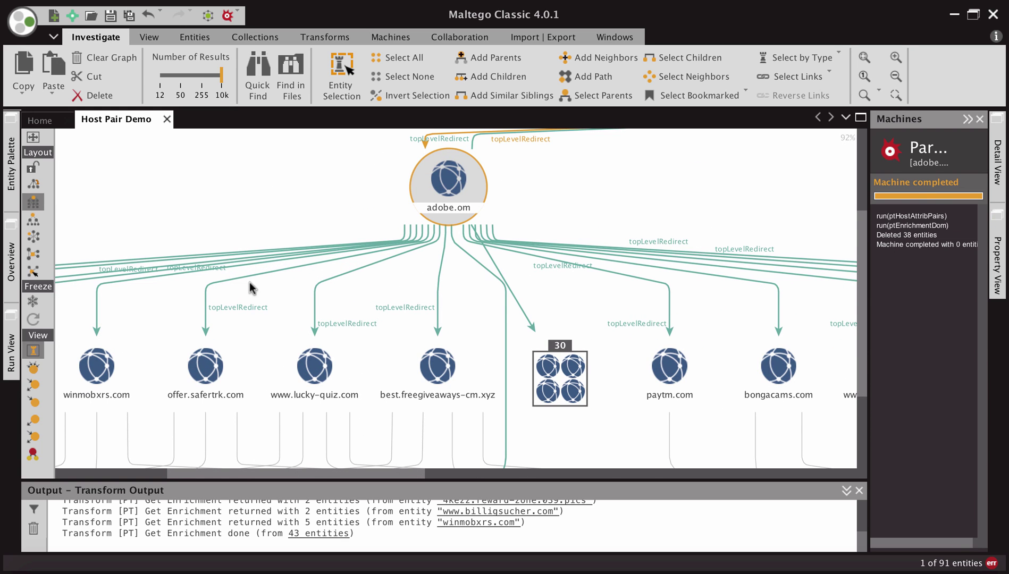
{"action": "left_click", "coordinate": [11, 262]}
{"action": "left_click", "coordinate": [63, 344]}
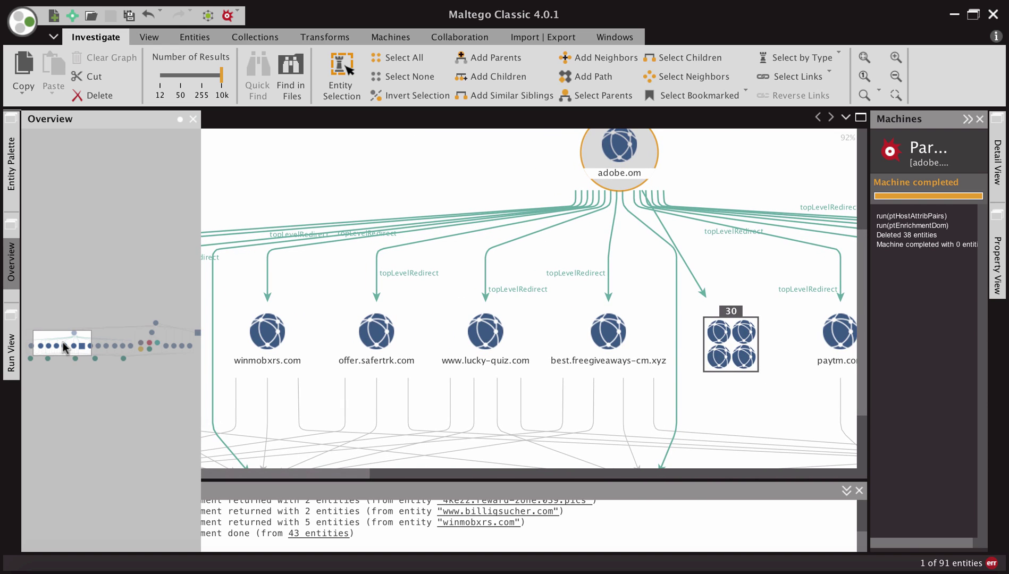
{"action": "left_click", "coordinate": [51, 343]}
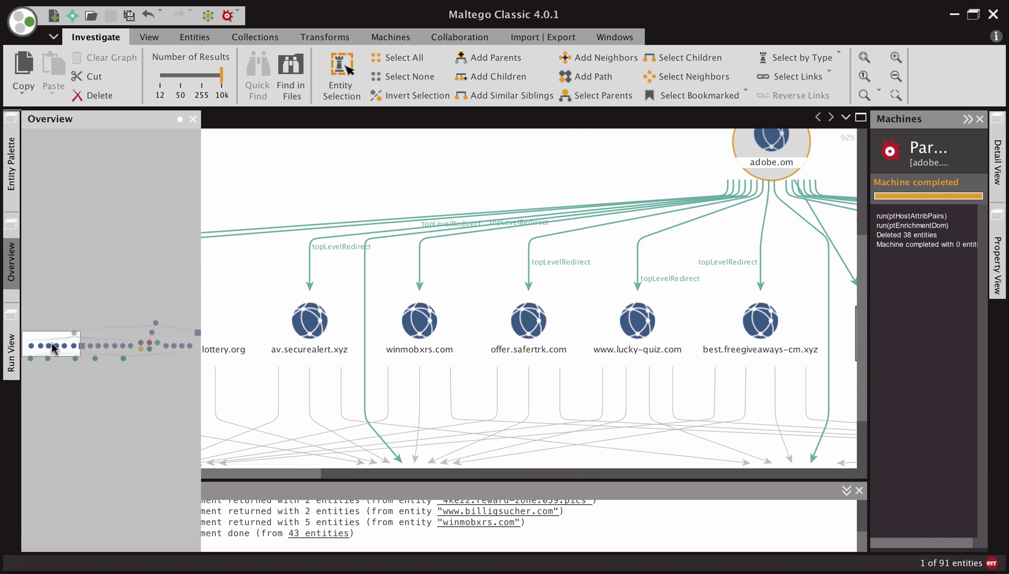
{"action": "left_click", "coordinate": [52, 348]}
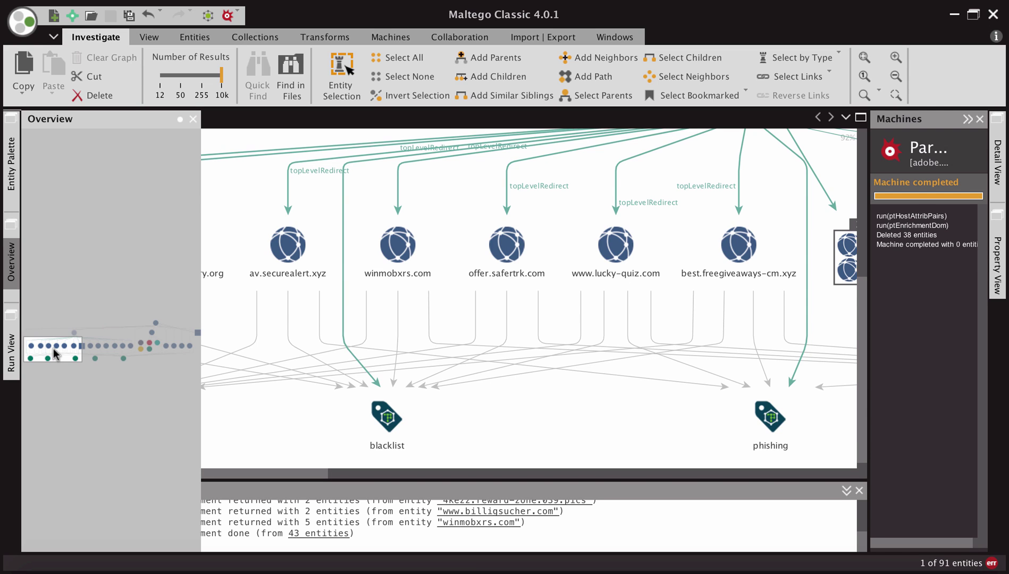
{"action": "left_click", "coordinate": [193, 120]}
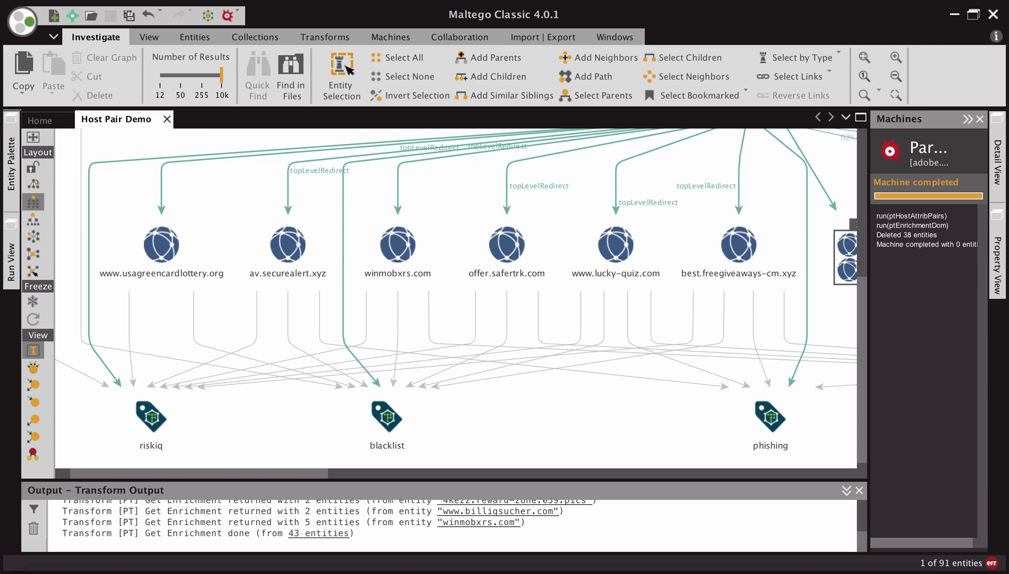
{"action": "left_click", "coordinate": [688, 1]}
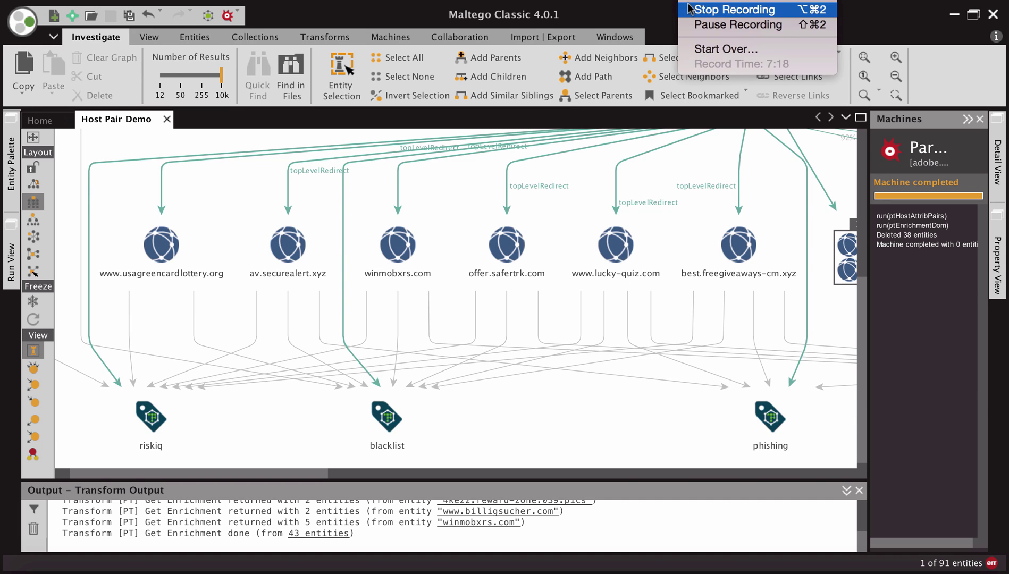